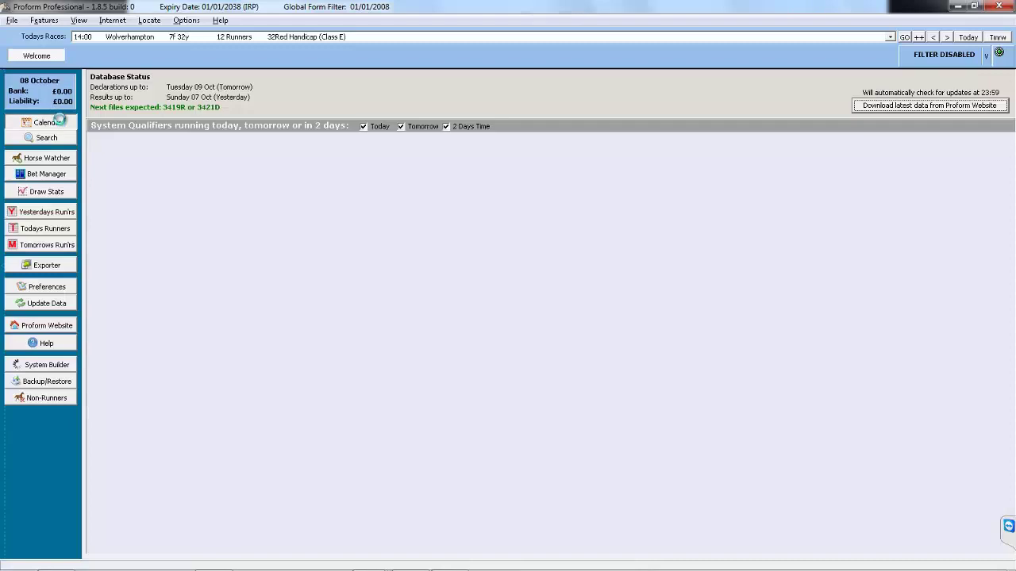
# Open the Calendar, Search, Horse Watcher, Bet Manager, Draw Stats, Todays Runners and Exporter pages.
pyautogui.click(62, 123)
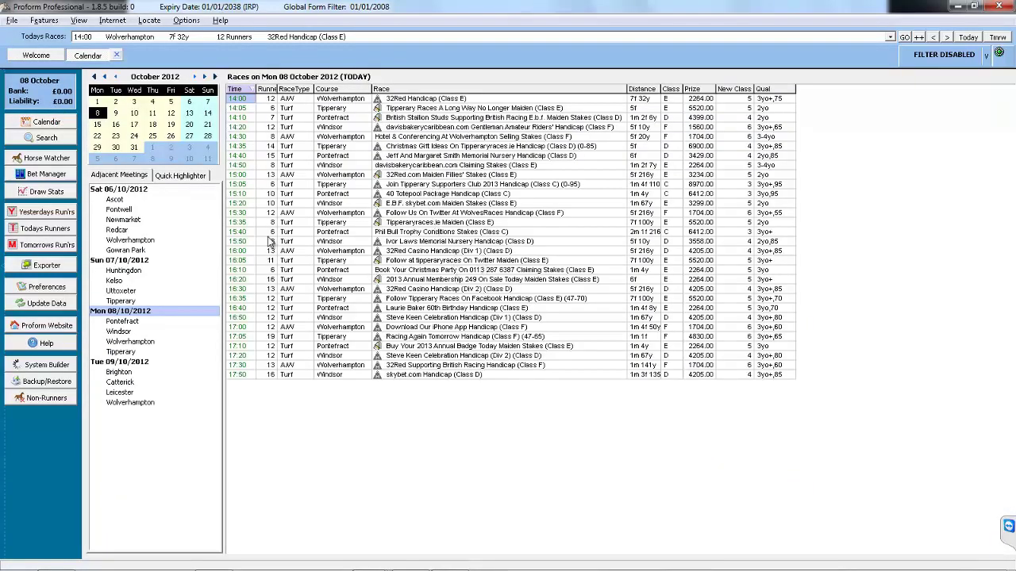
pyautogui.click(49, 140)
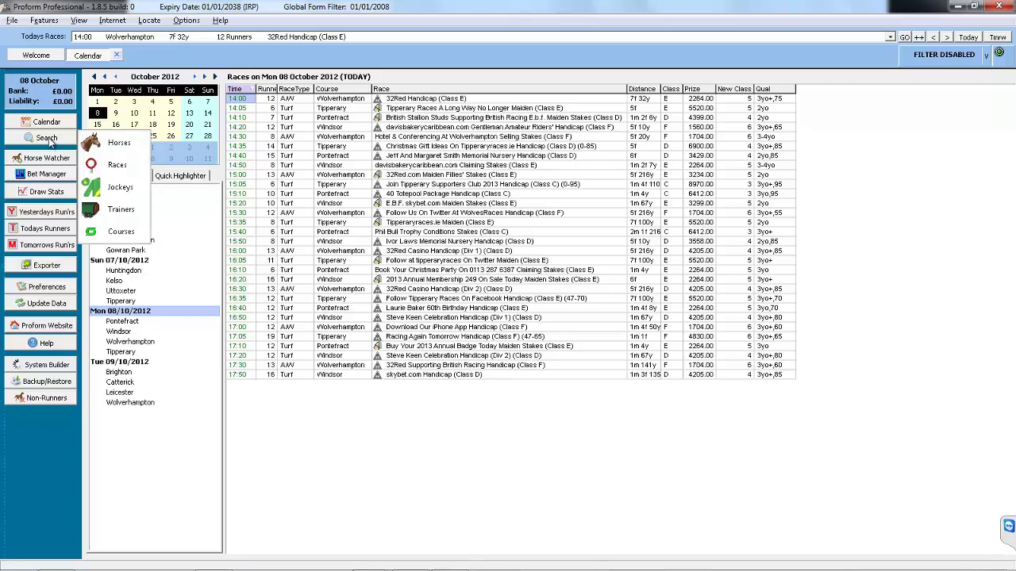
pyautogui.click(46, 159)
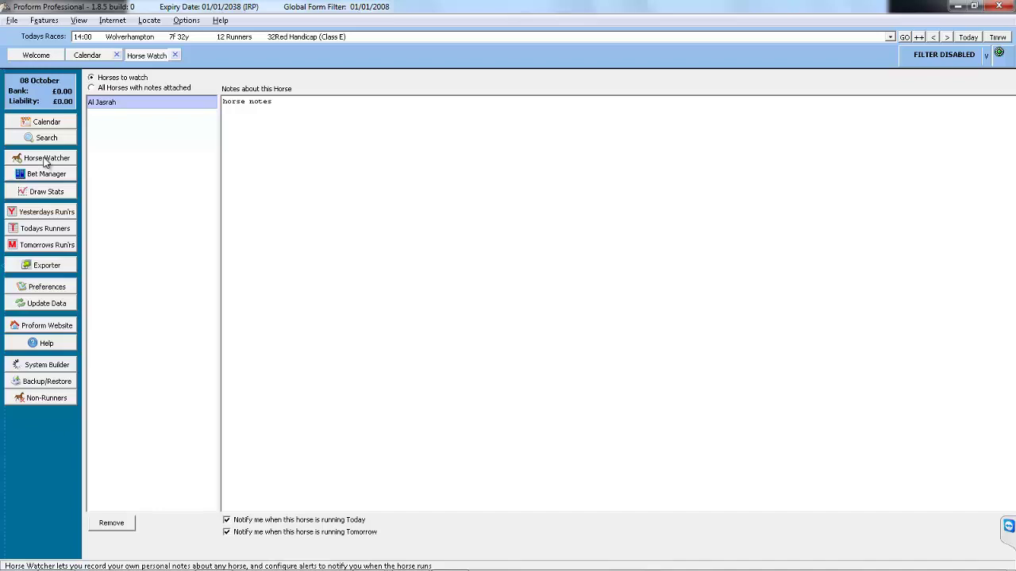
pyautogui.click(56, 175)
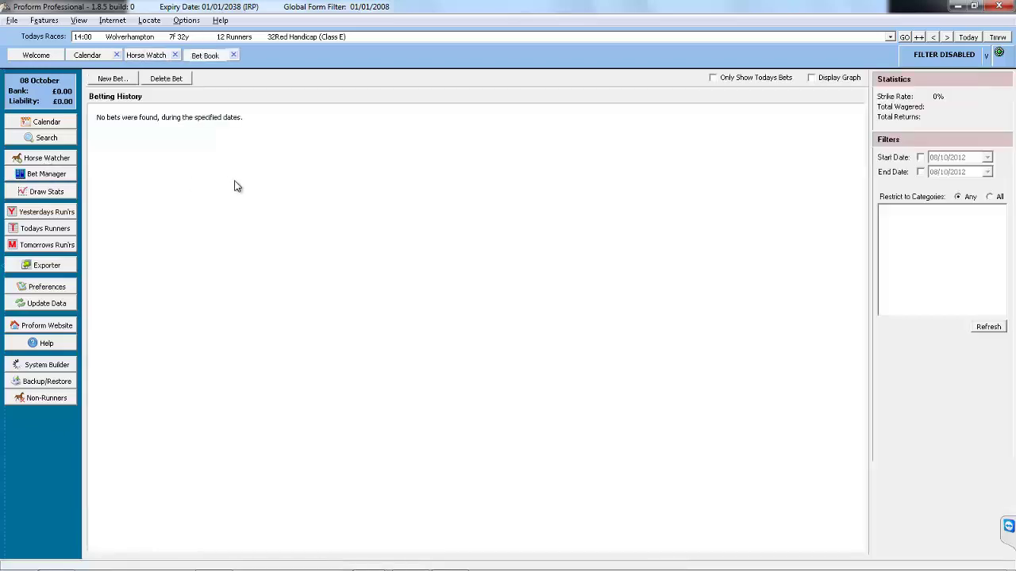
pyautogui.click(46, 195)
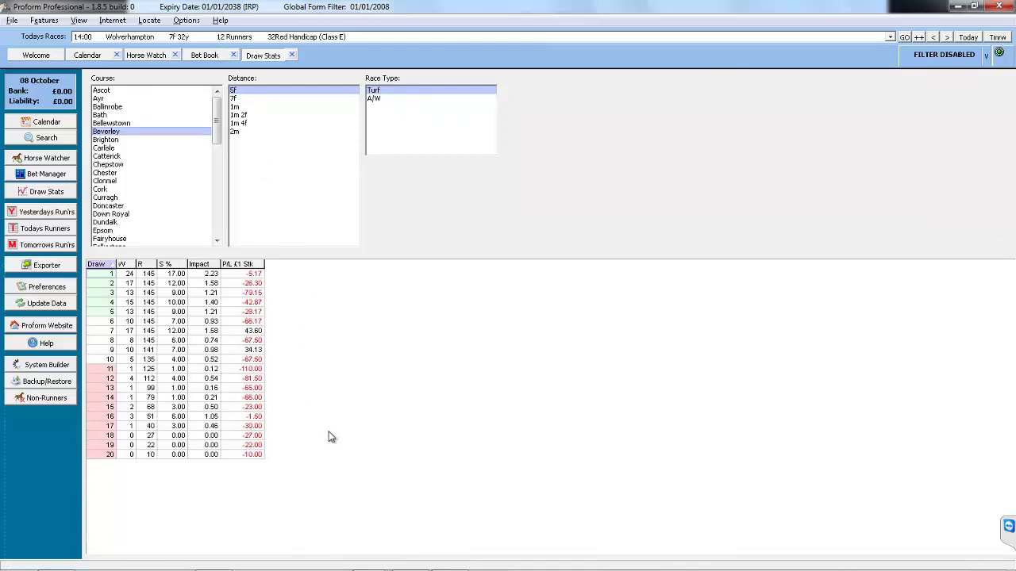
pyautogui.click(56, 230)
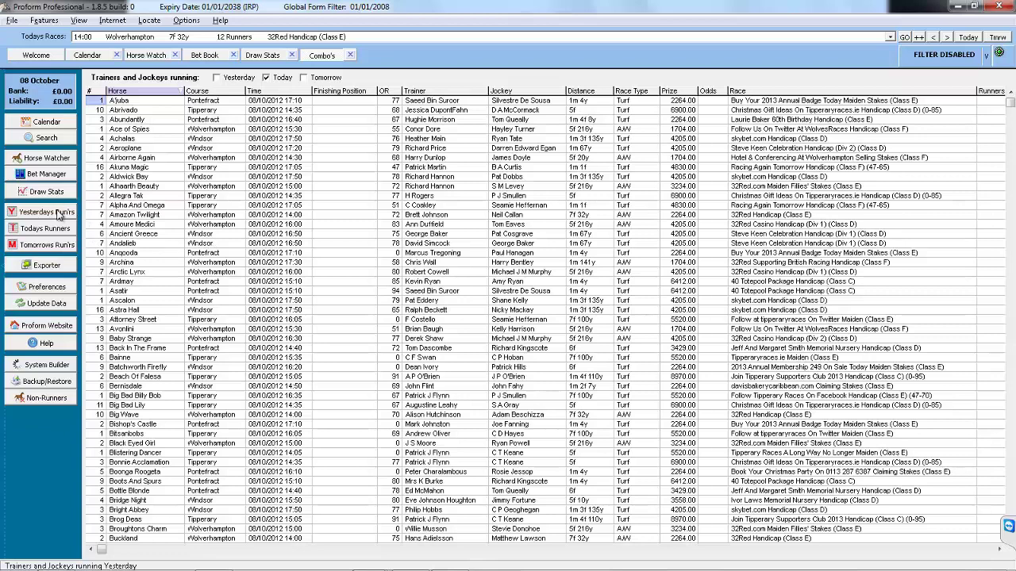
pyautogui.click(43, 265)
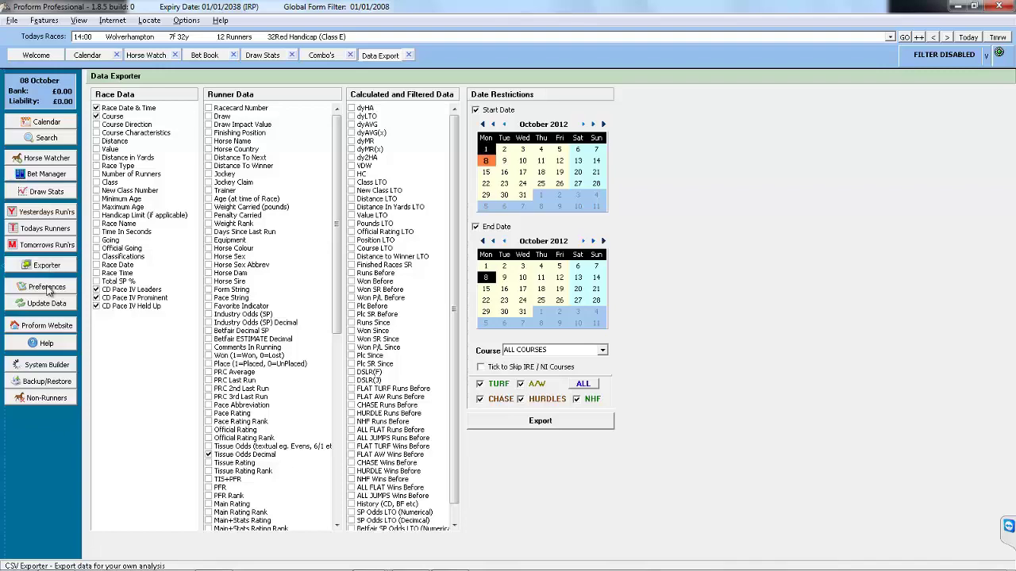
# Close Preferences unchanged, return to Welcome, then open System Builder and the 08/10/2012 Non-Runners list.
pyautogui.click(47, 289)
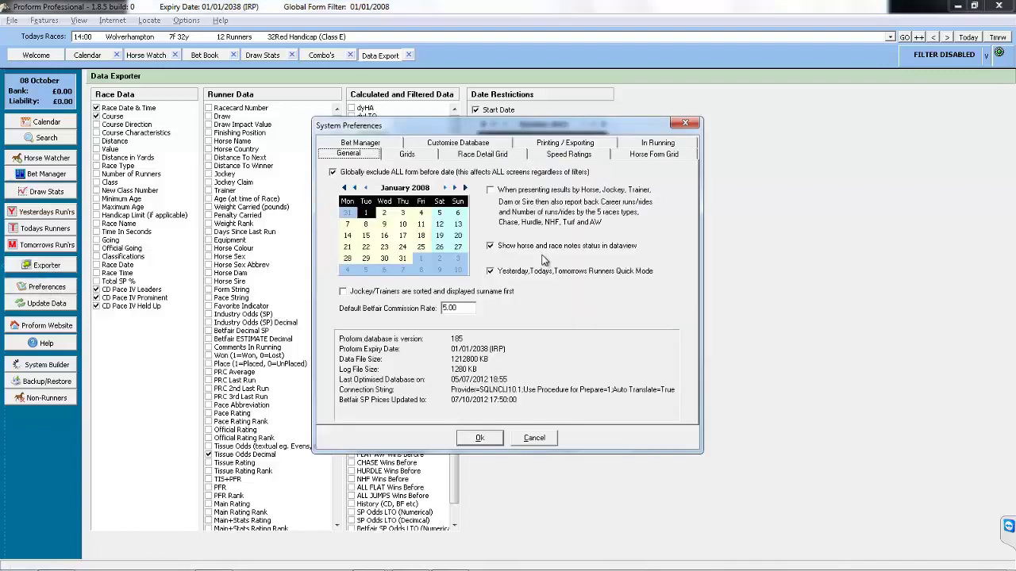
pyautogui.click(686, 124)
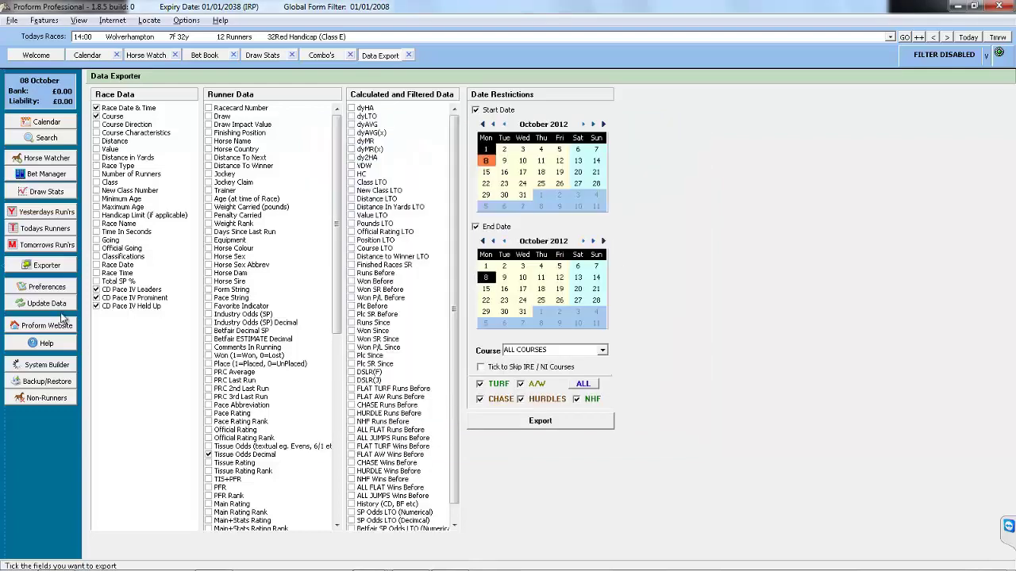
pyautogui.click(27, 59)
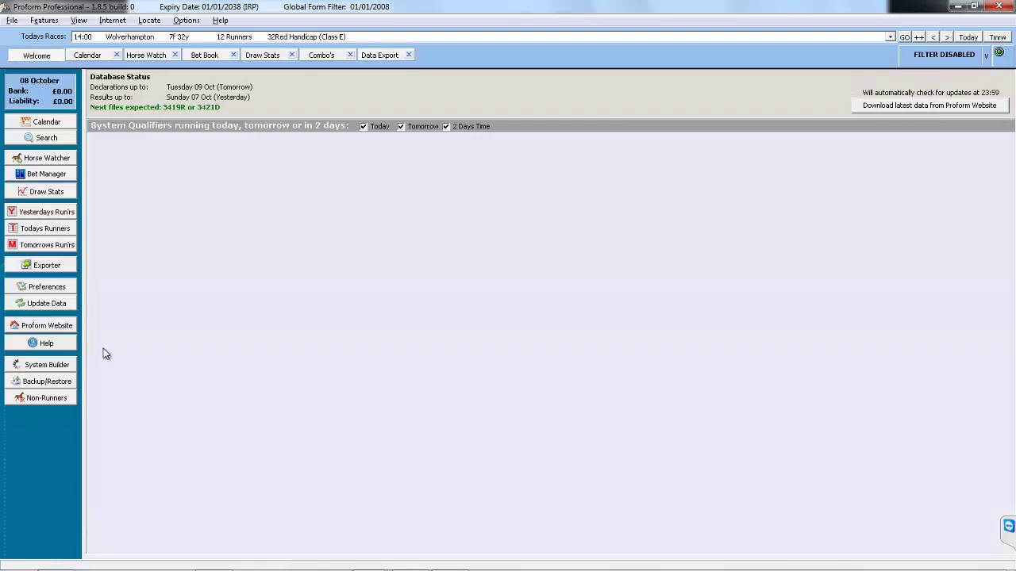
pyautogui.click(58, 370)
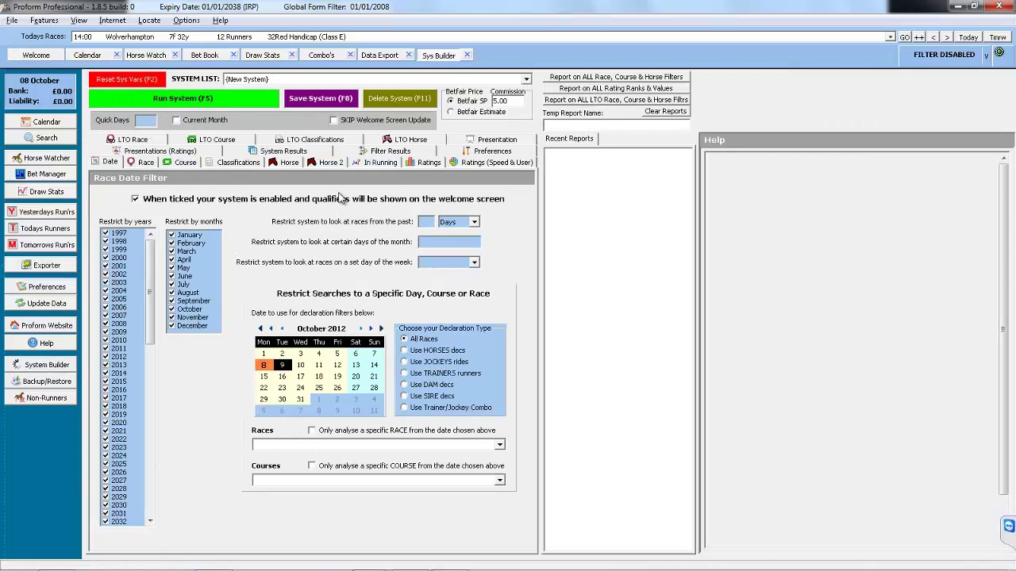
pyautogui.click(38, 400)
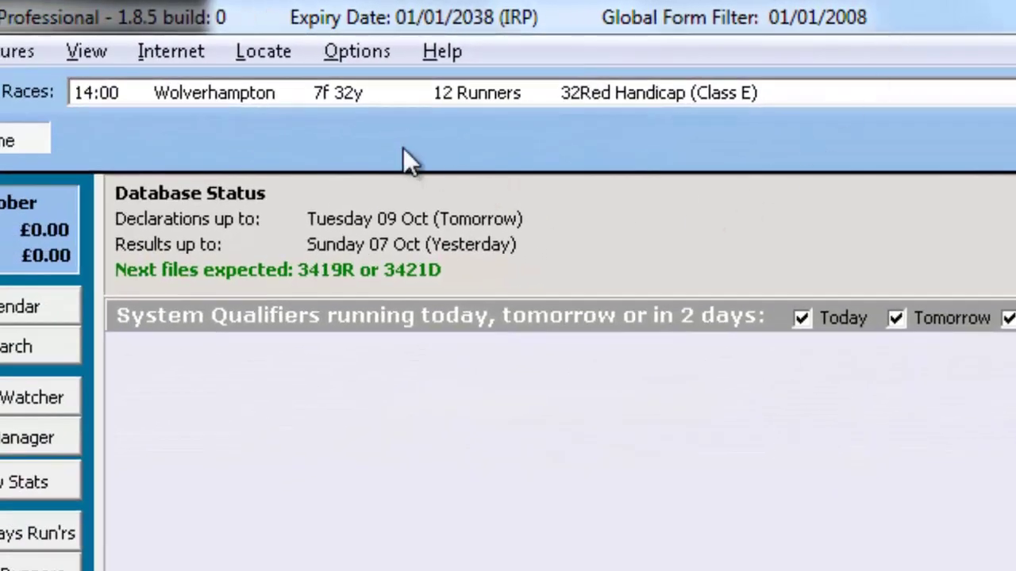
# Turn off 'Globally exclude ALL form' in System Preferences, accepting the performance warning.
pyautogui.click(355, 50)
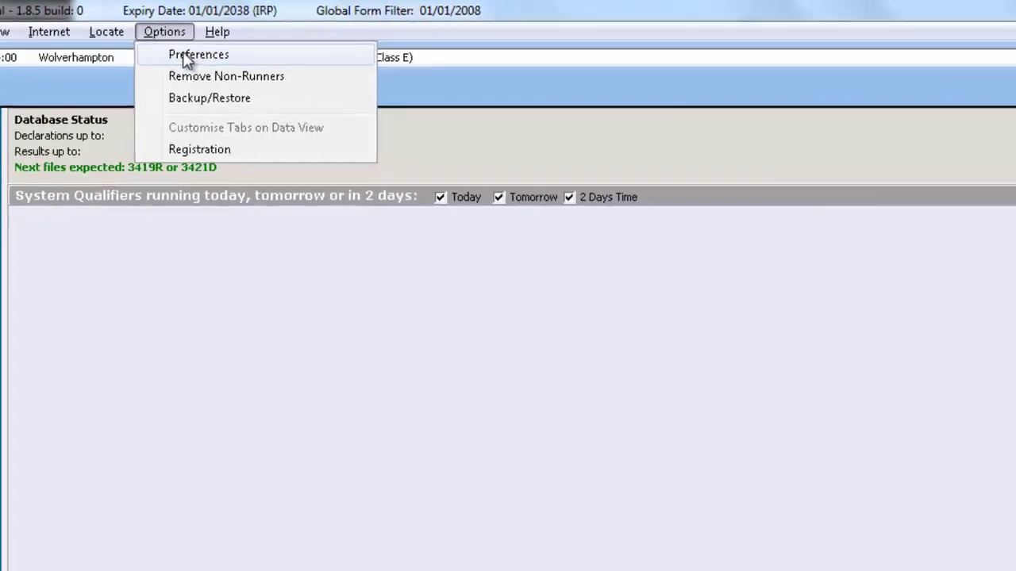
pyautogui.click(393, 89)
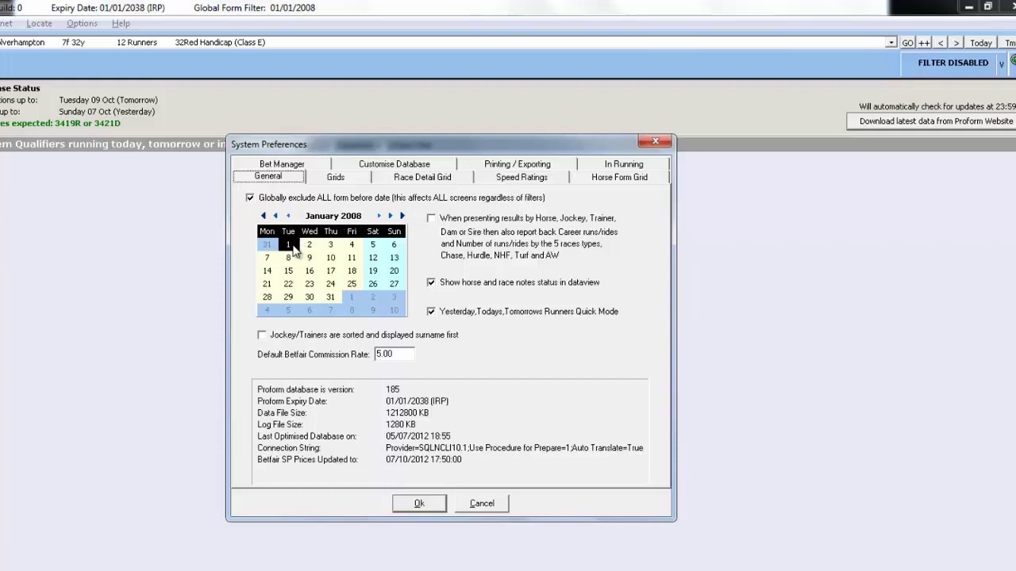
pyautogui.click(251, 199)
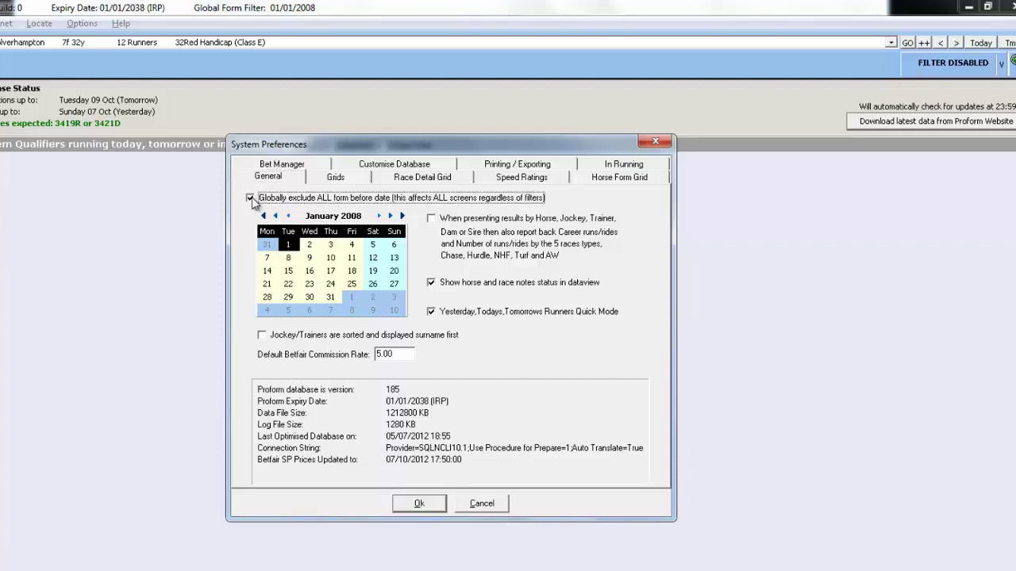
pyautogui.click(251, 199)
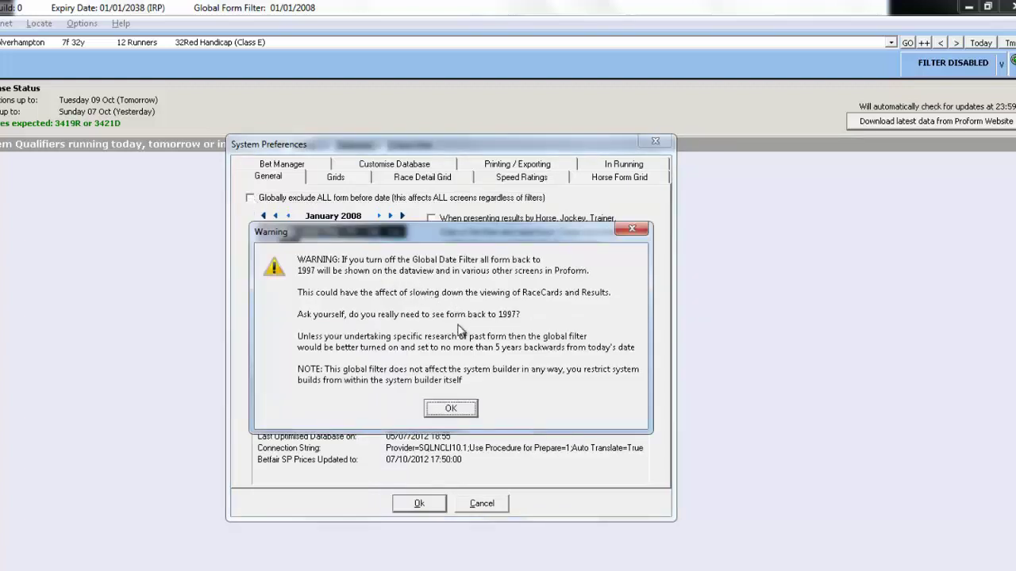
pyautogui.click(457, 411)
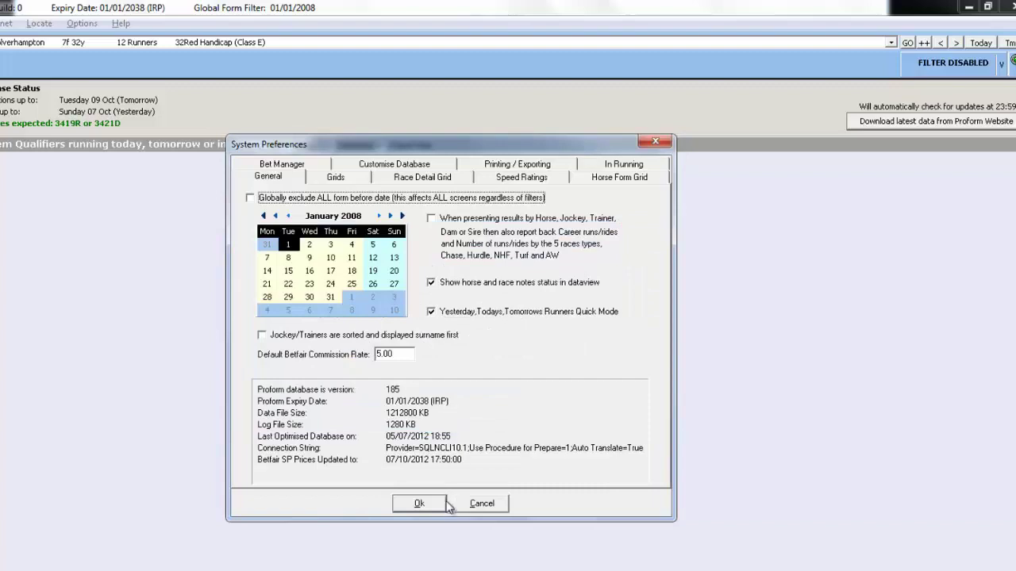
pyautogui.click(419, 503)
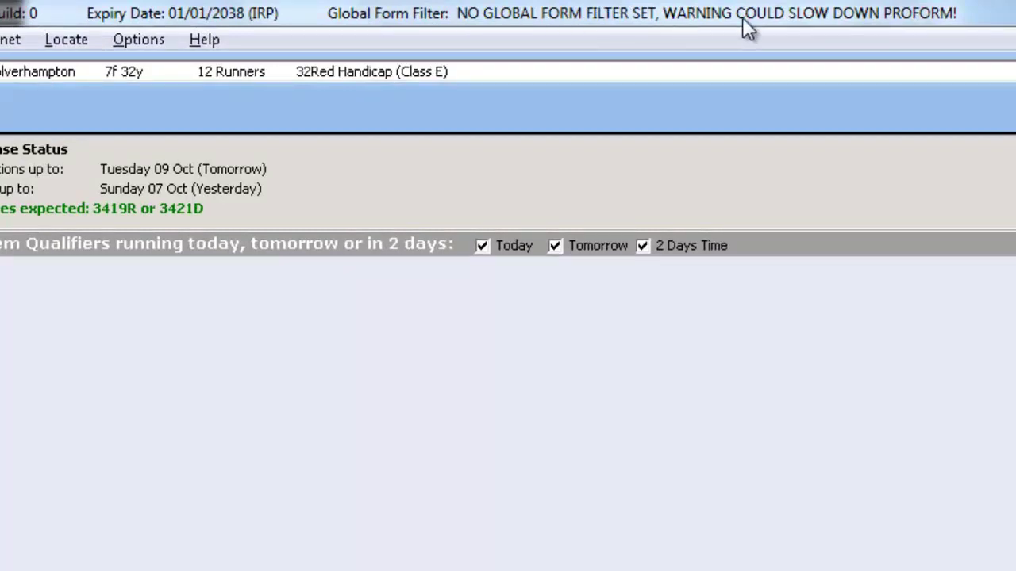
# Re-enable the global form filter in Preferences to exclude form before 01/01/2008.
pyautogui.click(138, 40)
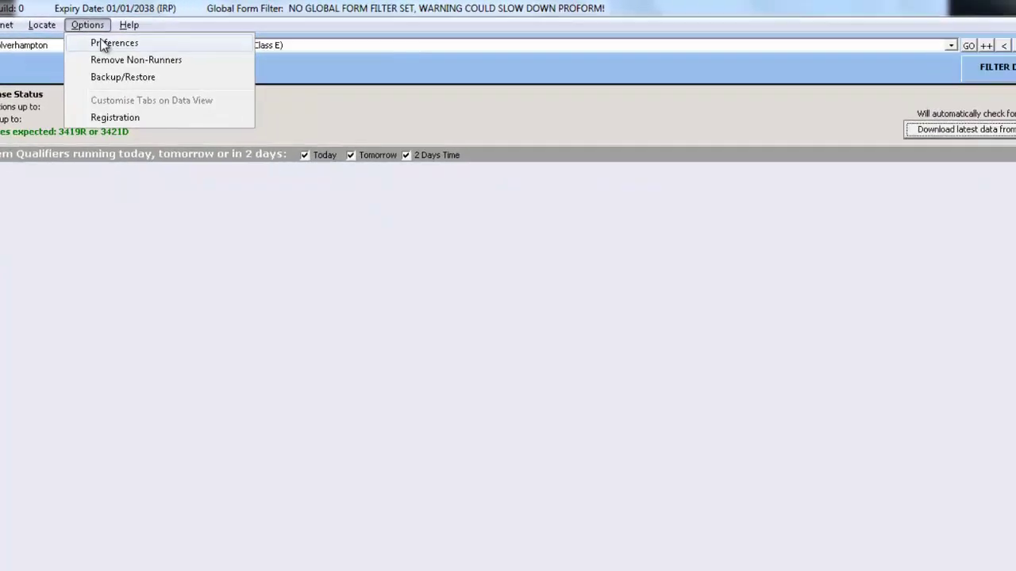
pyautogui.click(103, 43)
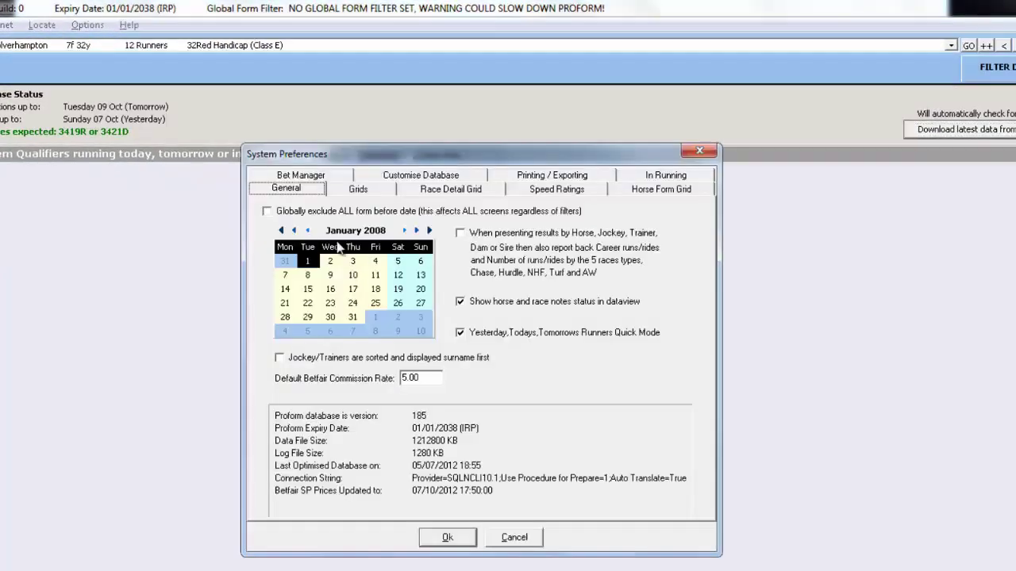
pyautogui.click(267, 212)
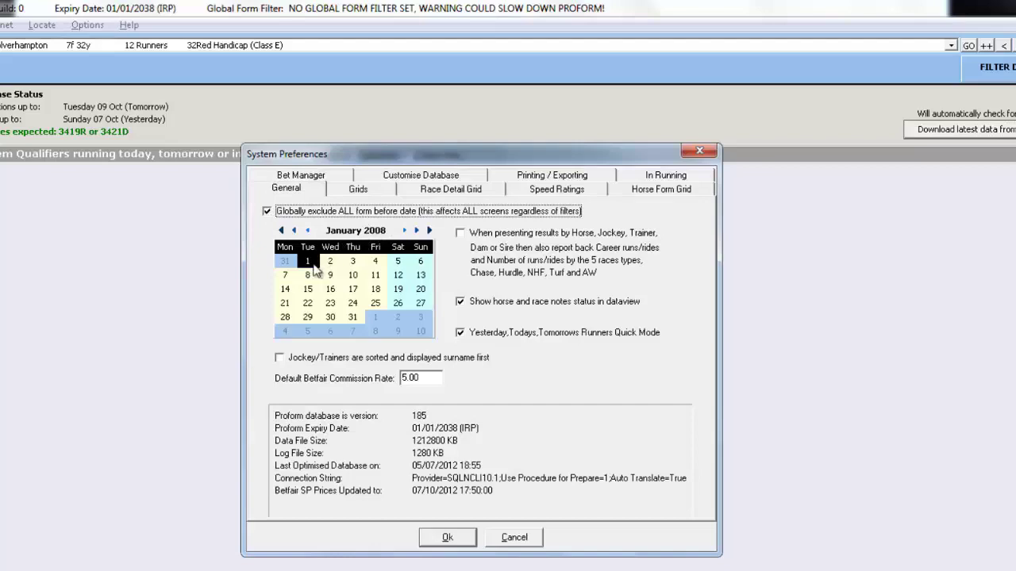
pyautogui.click(447, 543)
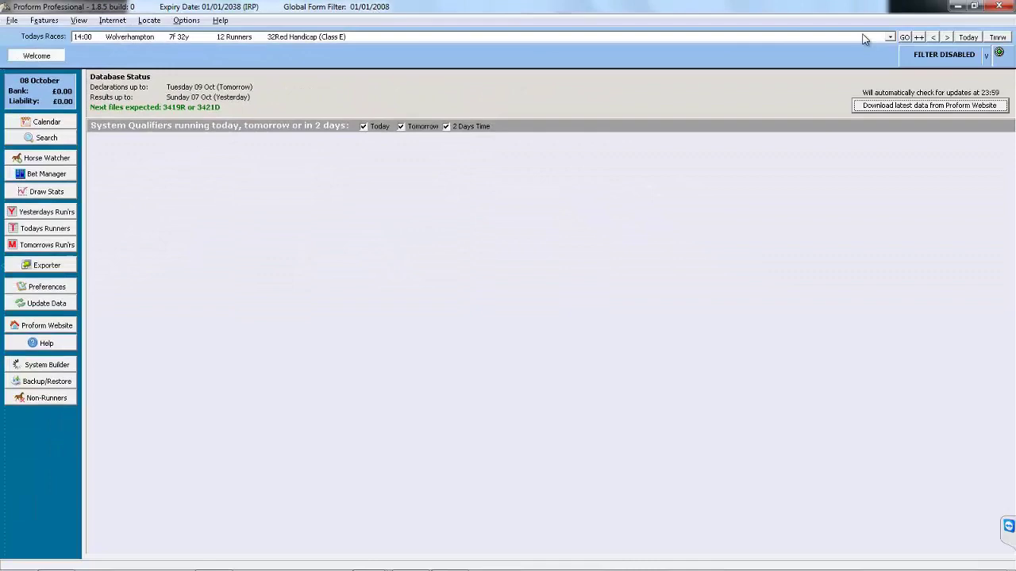
# Load the 14:00 Wolverhampton card and list Gap Princess's past runs in Horse Form.
pyautogui.click(904, 37)
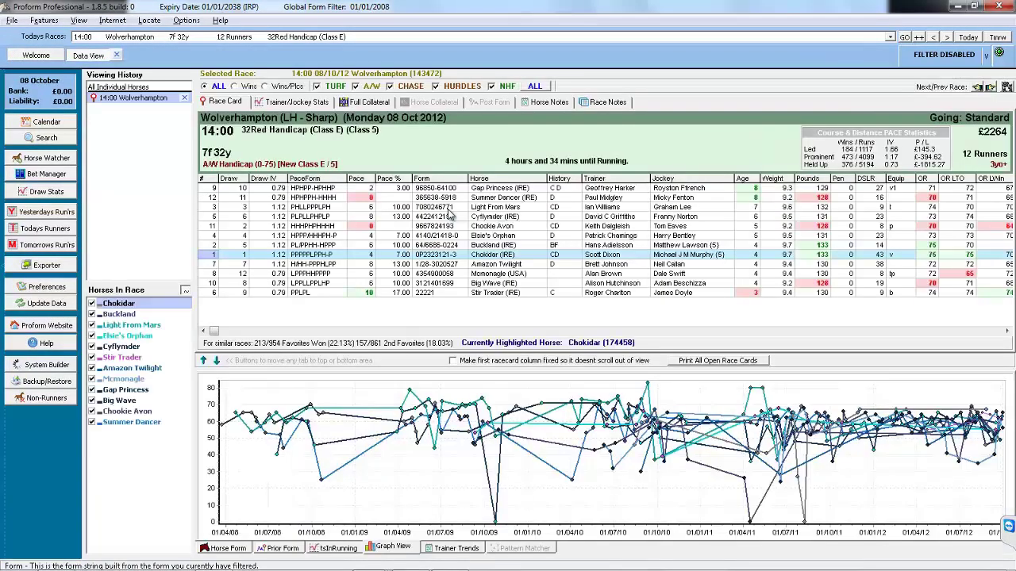
pyautogui.click(490, 190)
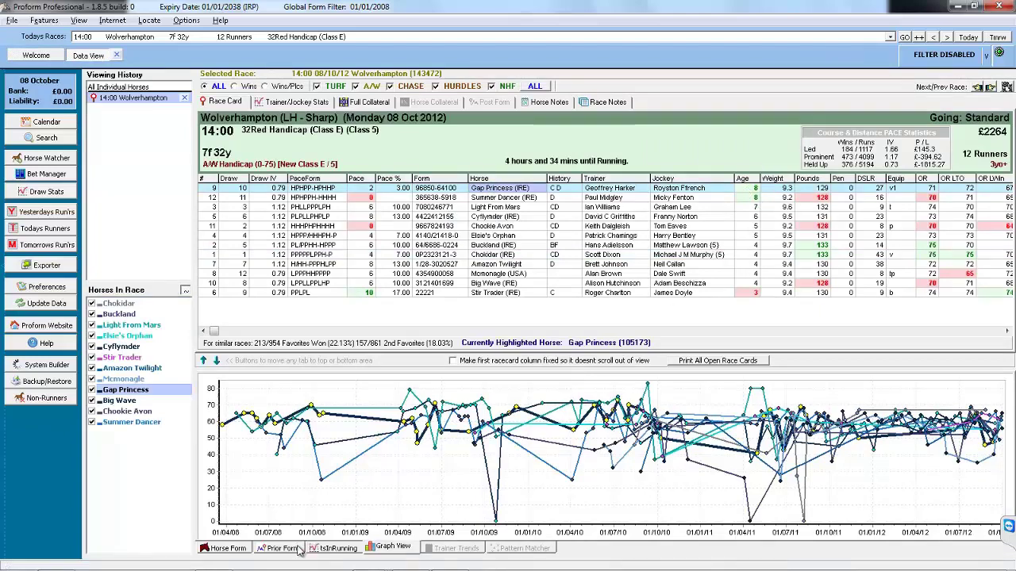
pyautogui.click(226, 548)
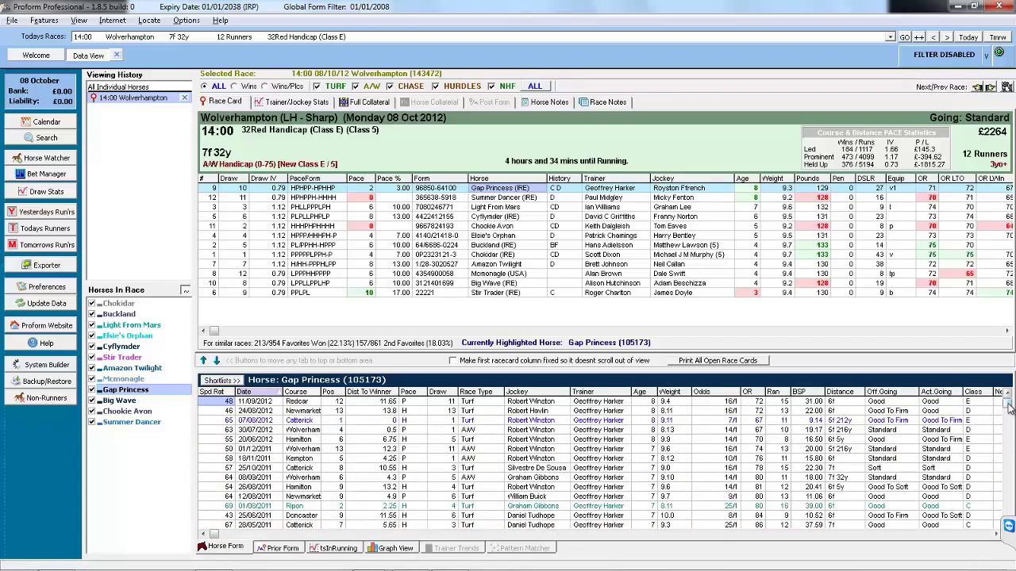
pyautogui.moveTo(1009, 407); pyautogui.dragTo(1006, 512)
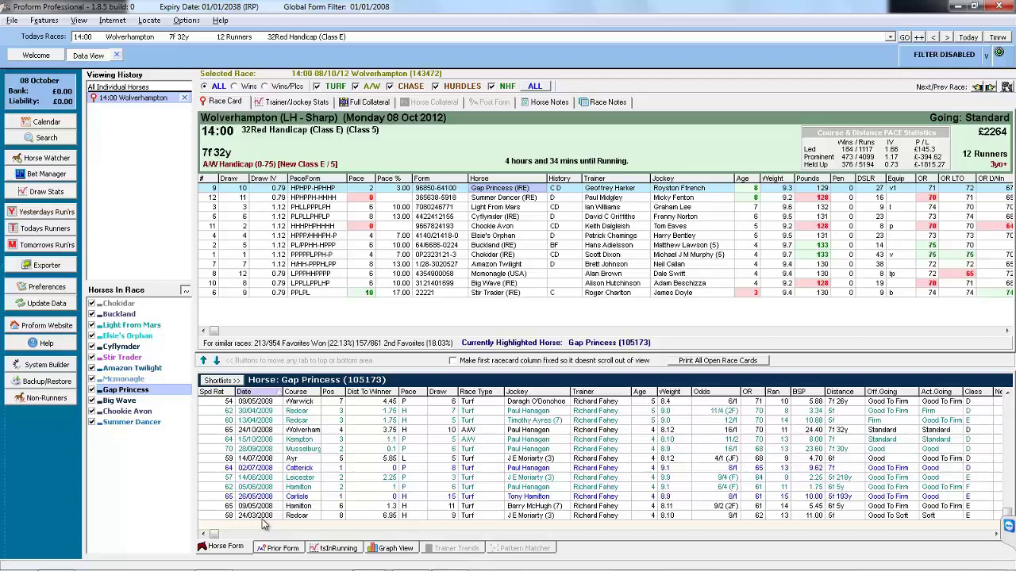
# Untick 'Globally exclude ALL form before date' in Preferences and accept the warning.
pyautogui.click(187, 21)
pyautogui.click(205, 36)
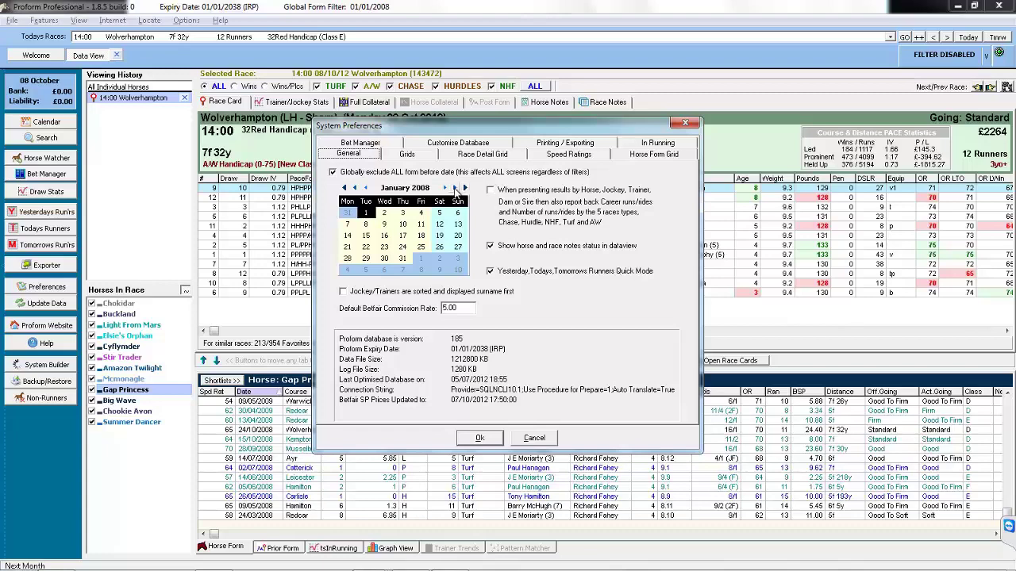
pyautogui.click(339, 172)
pyautogui.click(507, 355)
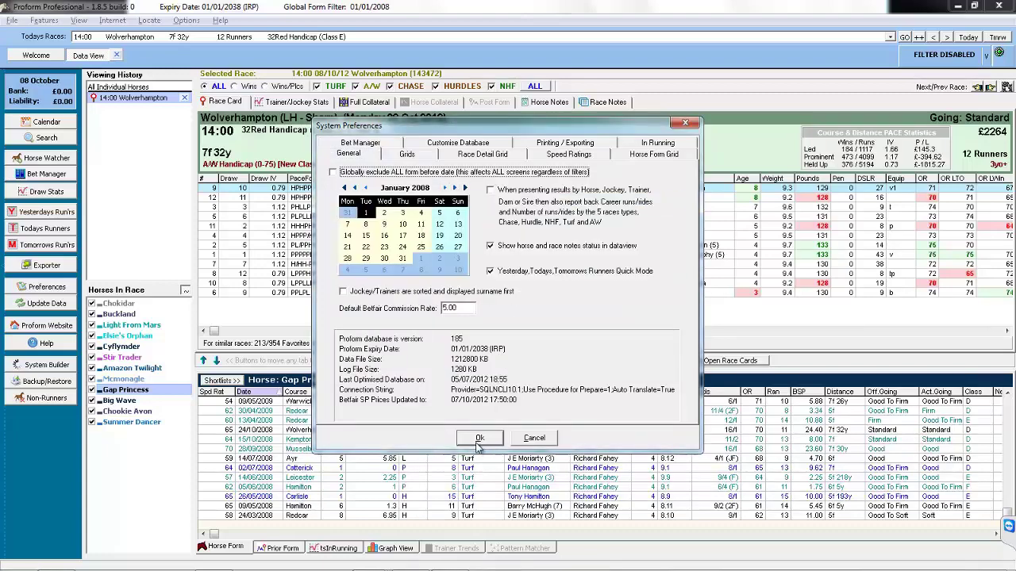
pyautogui.click(479, 438)
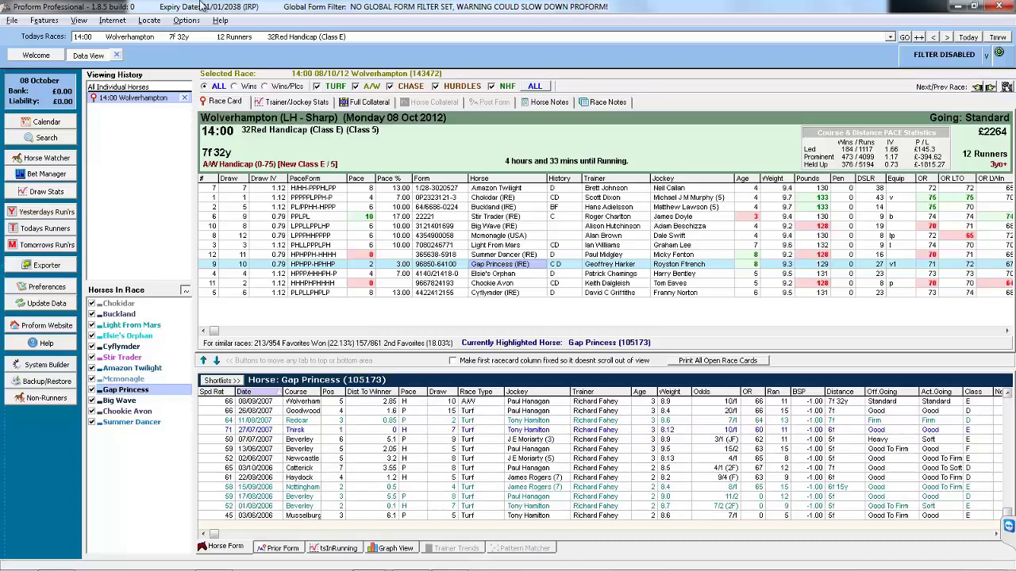
# Re-tick the global filter in Preferences so form before 1 January 2008 is excluded again.
pyautogui.click(187, 20)
pyautogui.click(208, 35)
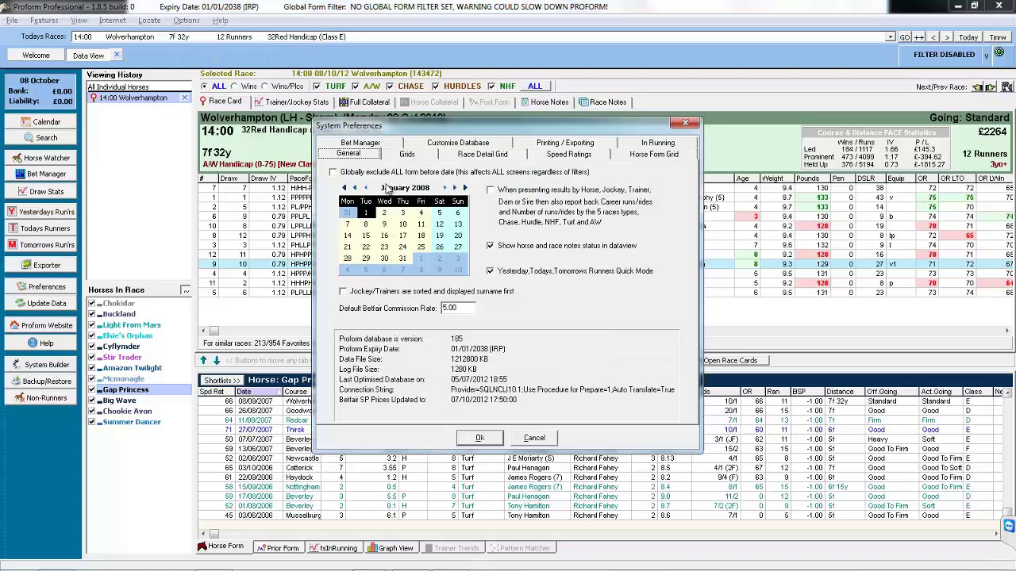
pyautogui.click(389, 173)
pyautogui.click(480, 439)
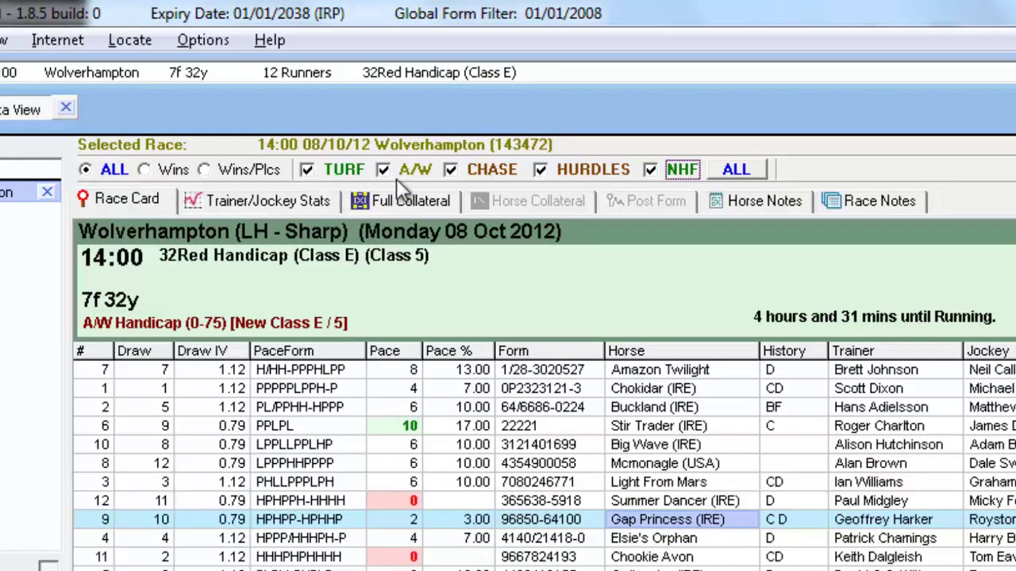
# Limit the quick filter race types to A/W only and apply it.
pyautogui.click(738, 170)
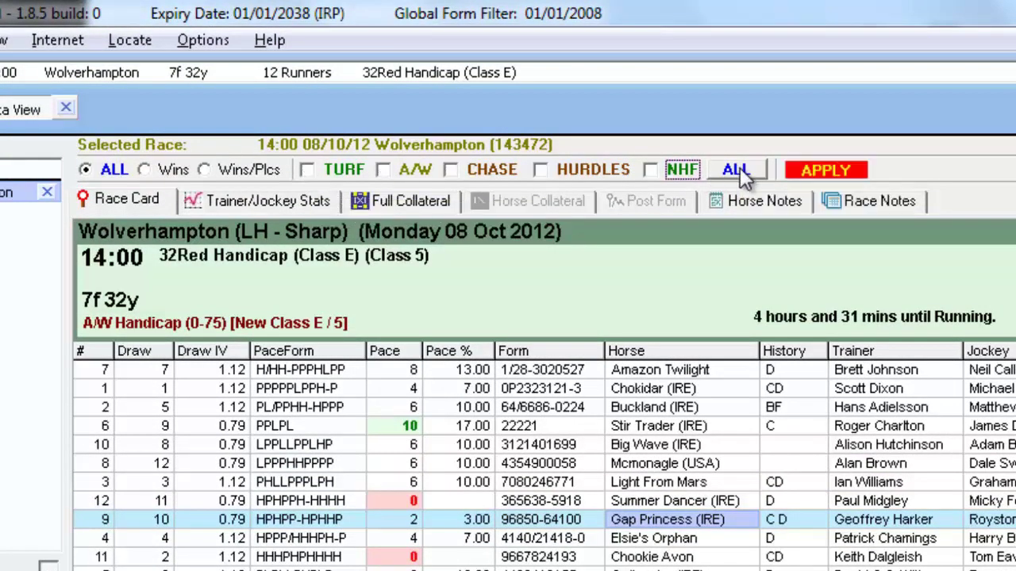
pyautogui.click(398, 170)
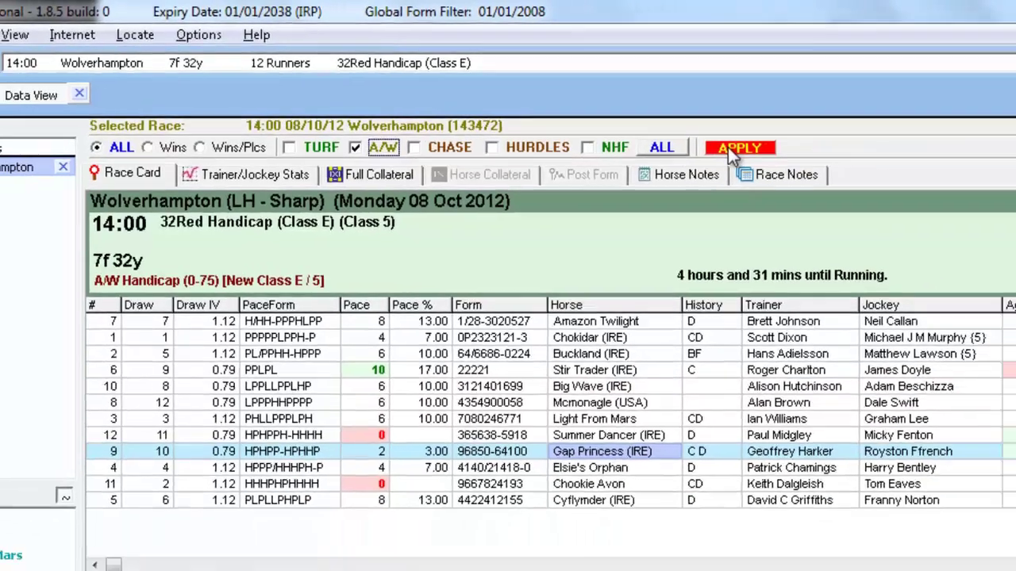
pyautogui.click(826, 170)
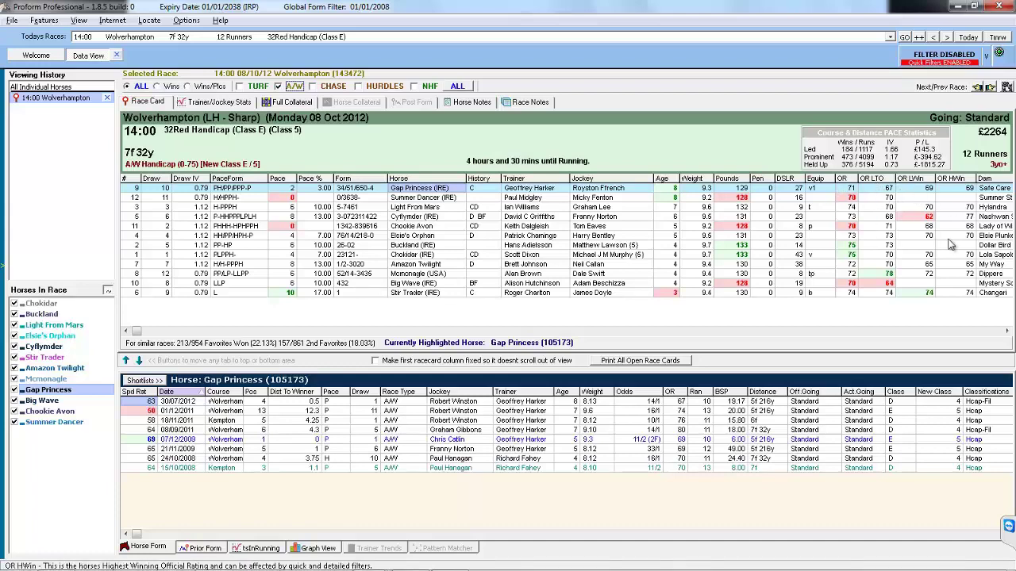
# Scroll the race card across, then show the Prior Form table of runners' A/W runs.
pyautogui.click(937, 332)
pyautogui.click(759, 332)
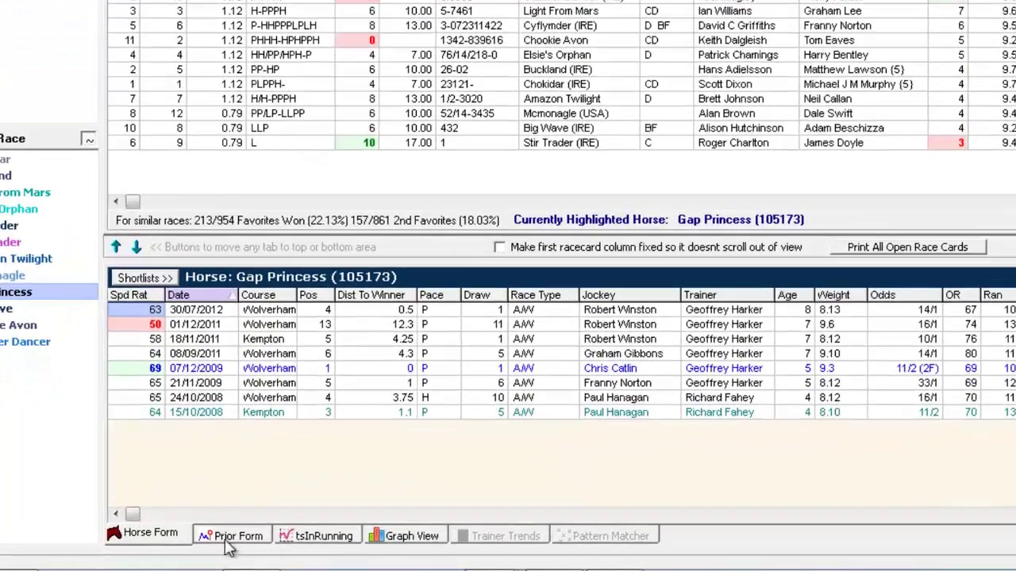
pyautogui.click(229, 539)
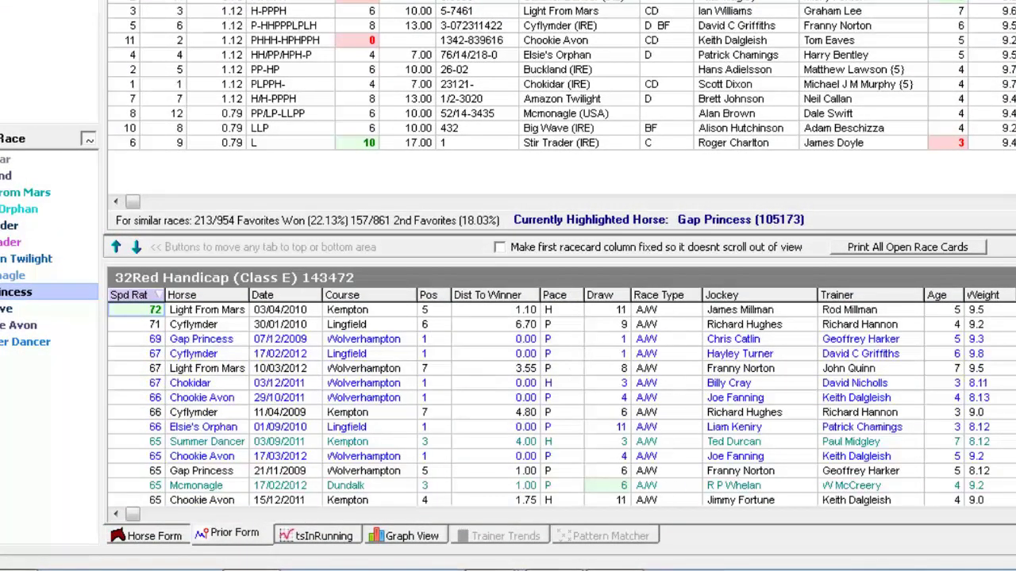
pyautogui.scroll(-5, 744, 429)
pyautogui.scroll(5, 744, 428)
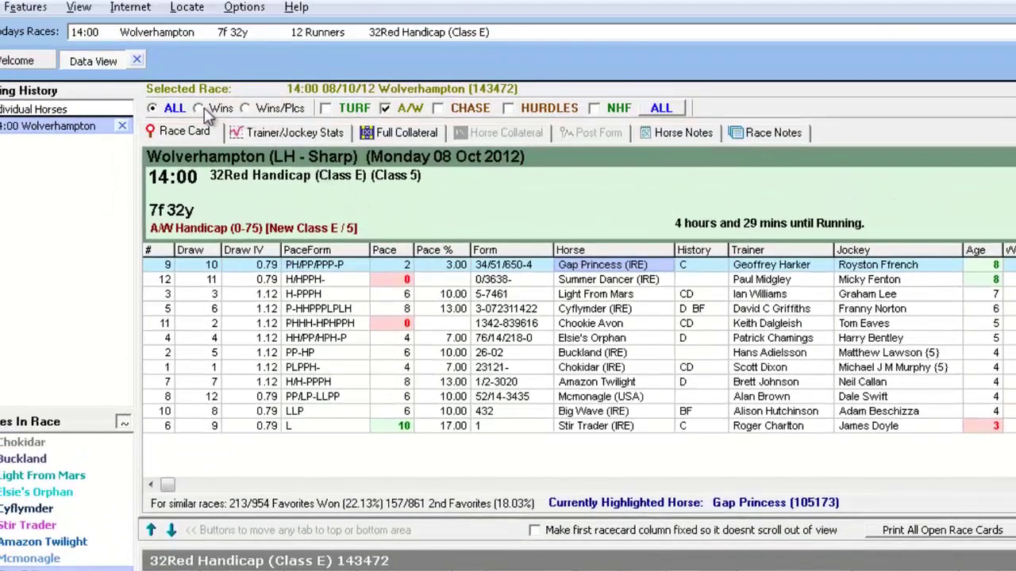
# Apply a Wins-only quick filter and show Cyflymder's three Lingfield wins in Horse Form.
pyautogui.click(200, 109)
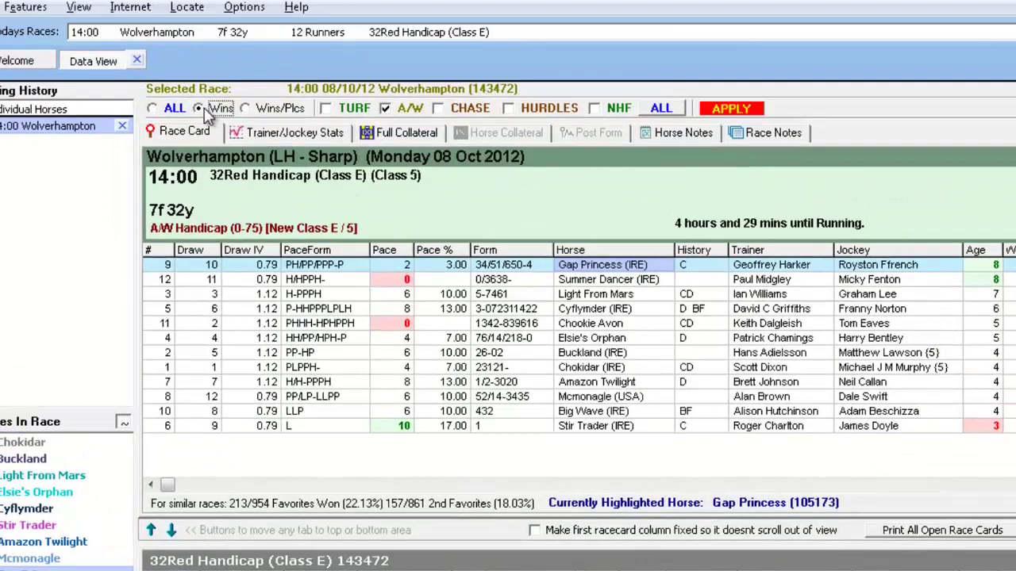
pyautogui.click(731, 109)
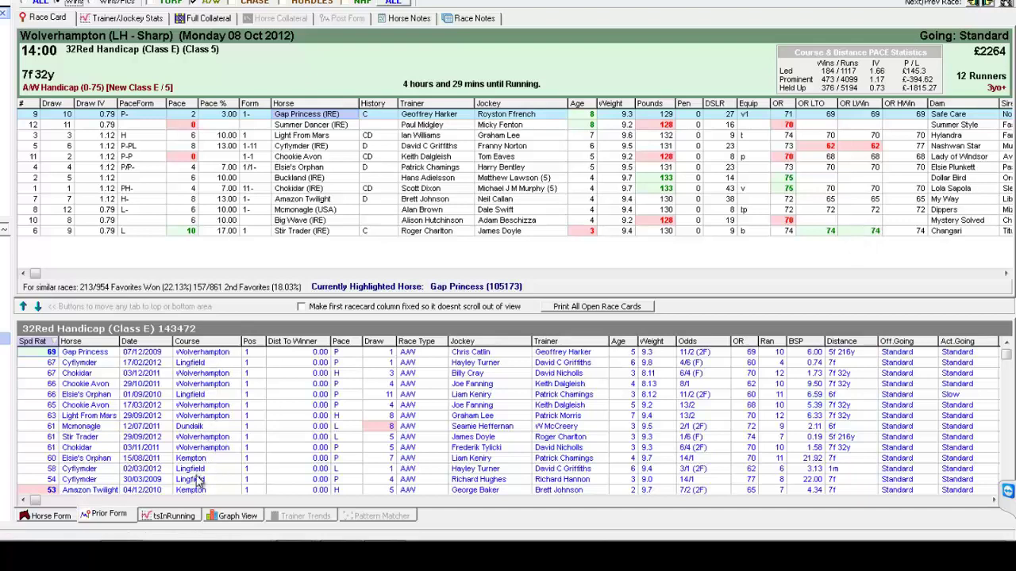
pyautogui.click(44, 517)
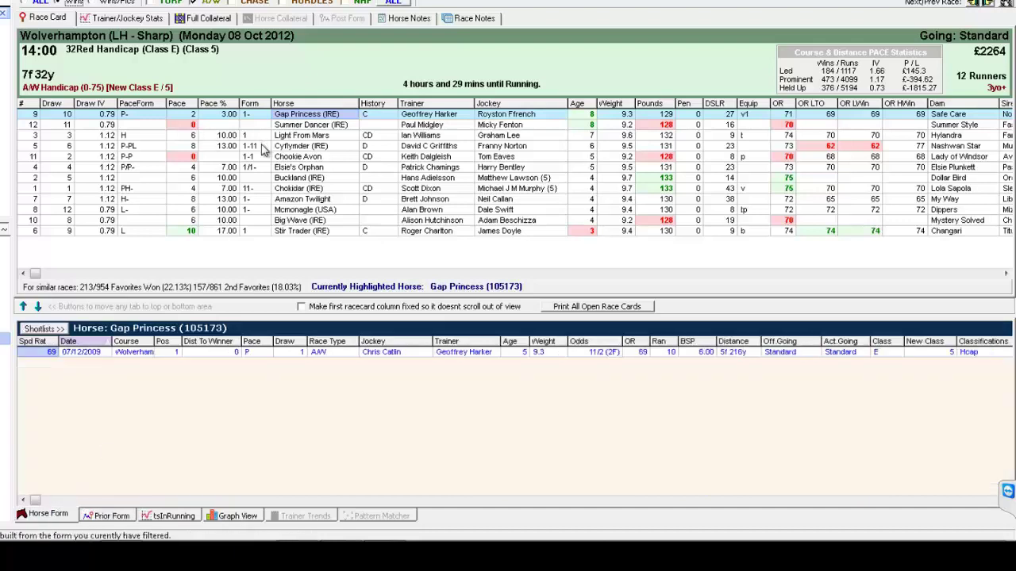
pyautogui.click(264, 146)
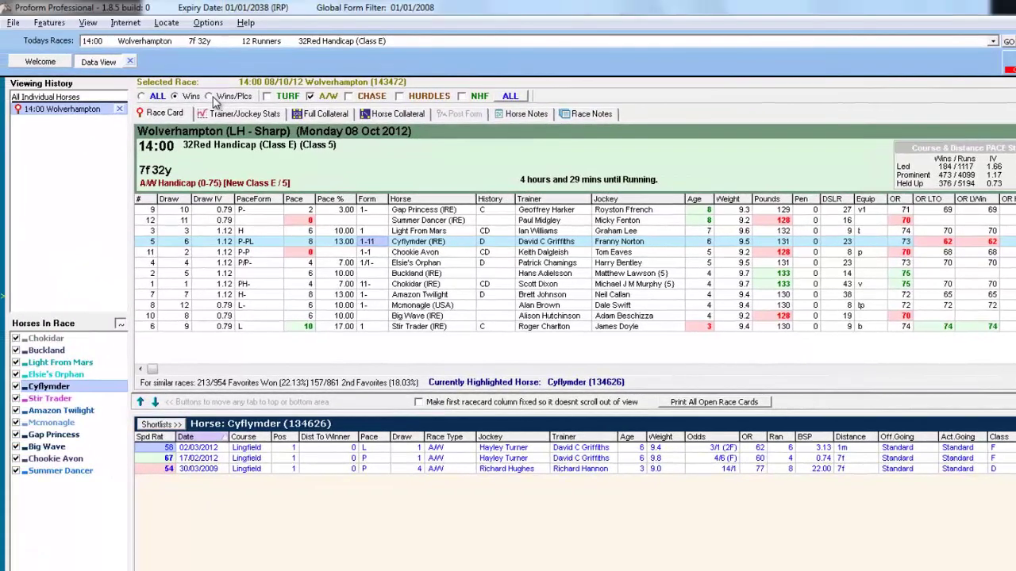
# Switch the quick filter to Wins/Plcs and apply it to include Cyflymder's placed runs.
pyautogui.click(185, 65)
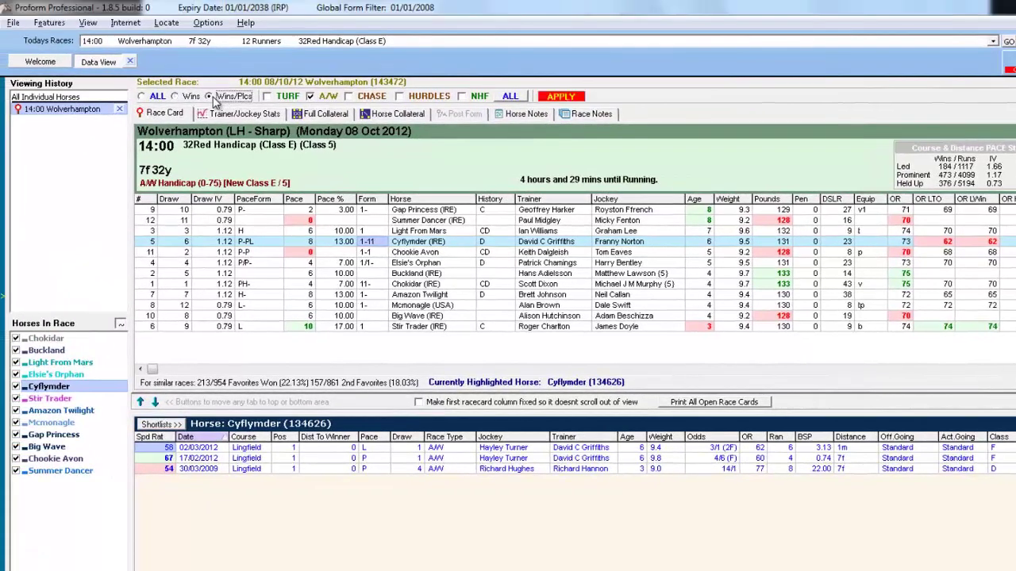
pyautogui.click(562, 97)
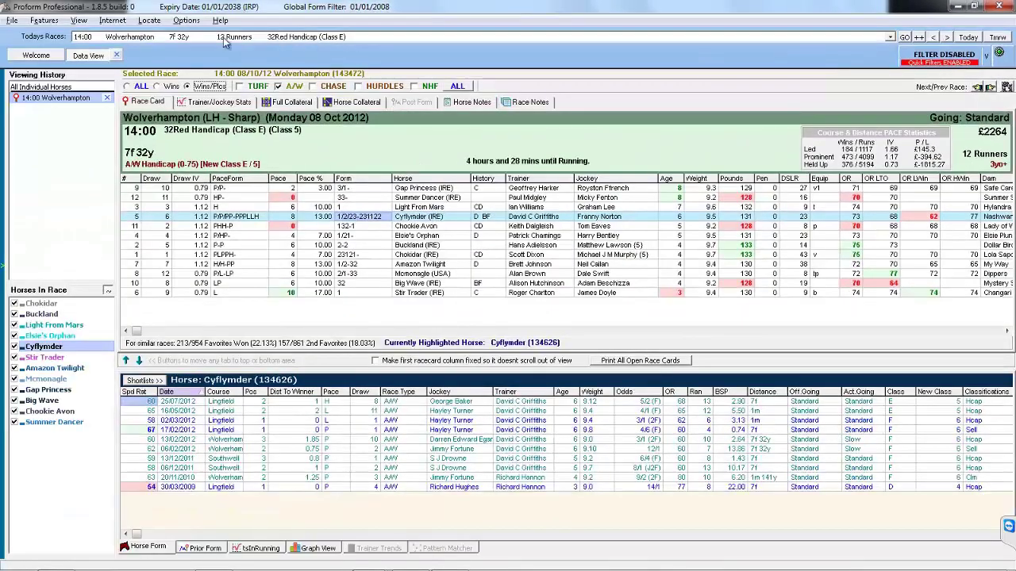
# Close the Data View, load the 15:35 Tipperary maiden card and show its Prior Form.
pyautogui.click(117, 57)
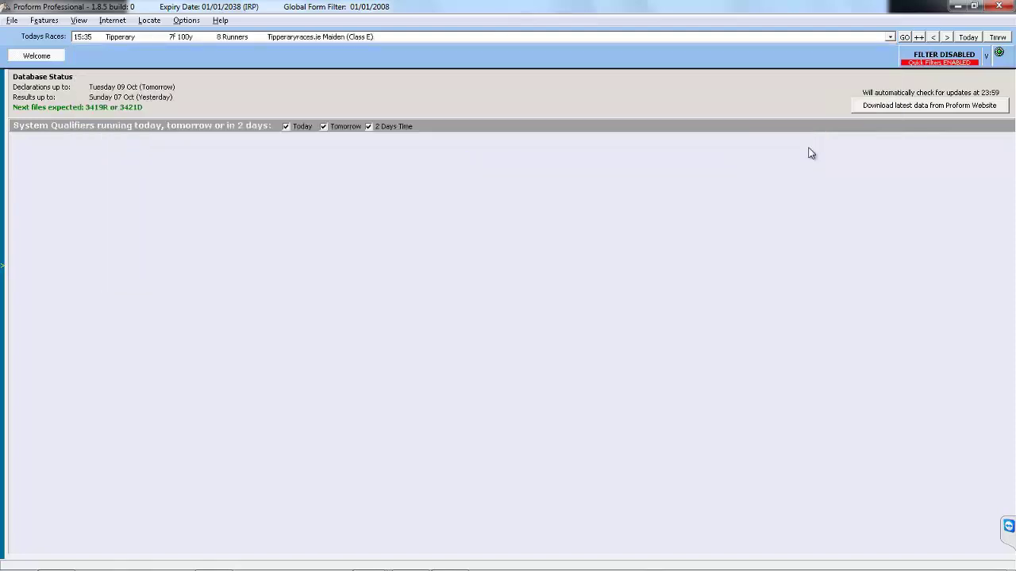
pyautogui.click(902, 37)
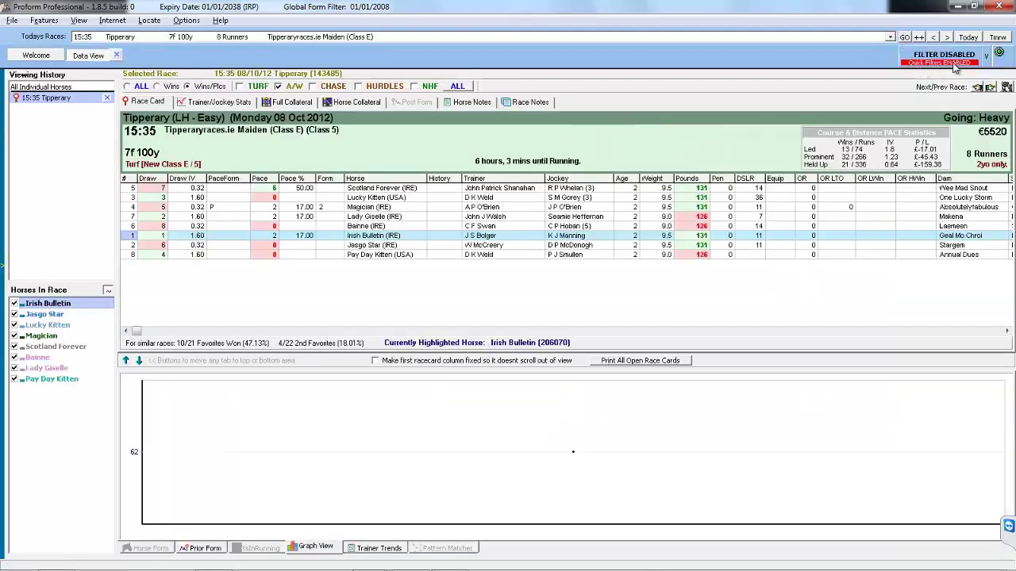
pyautogui.click(200, 549)
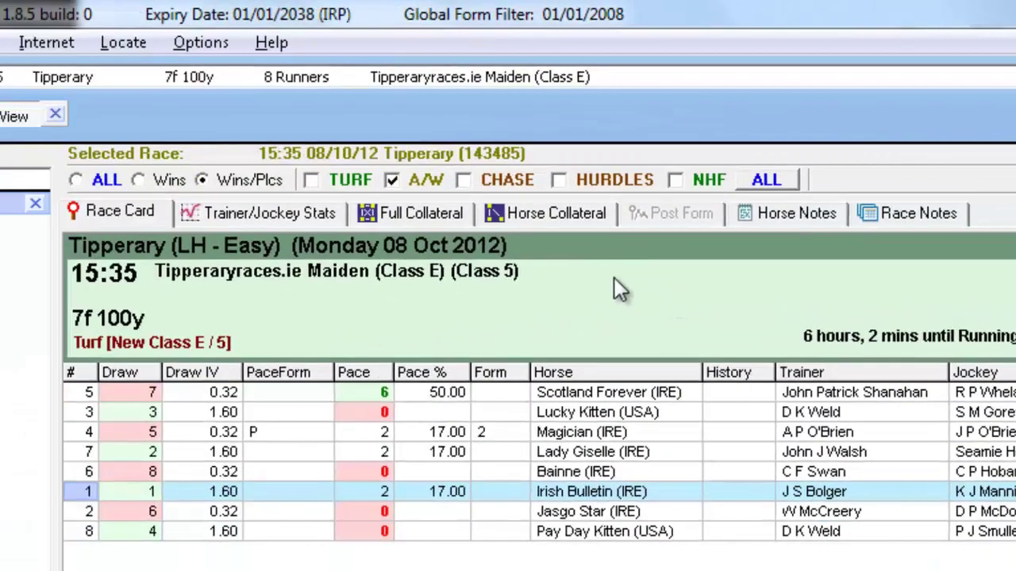
# Reset the quick filters to ALL results and every race type, then apply them.
pyautogui.click(77, 181)
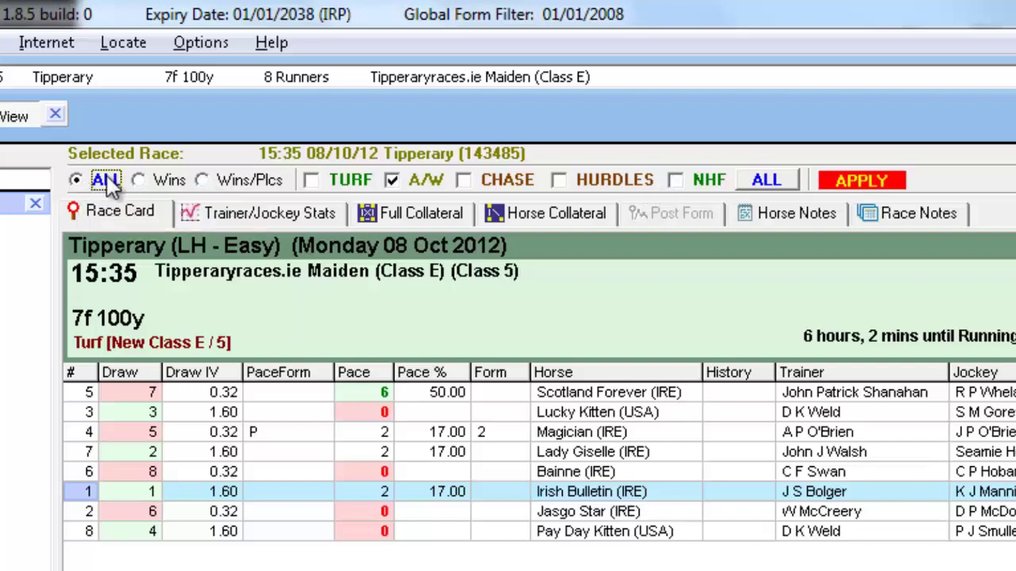
pyautogui.click(765, 181)
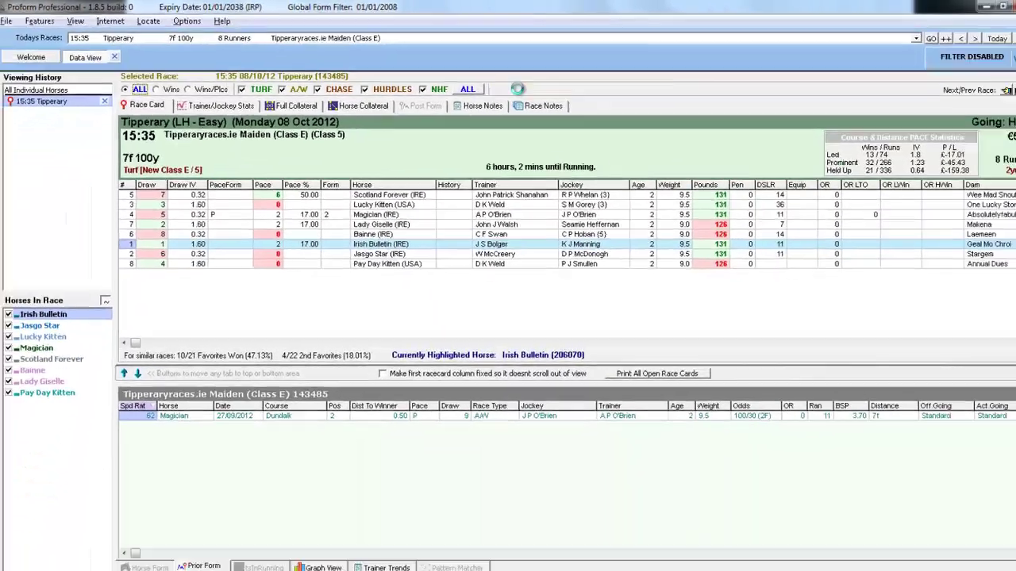
pyautogui.click(864, 181)
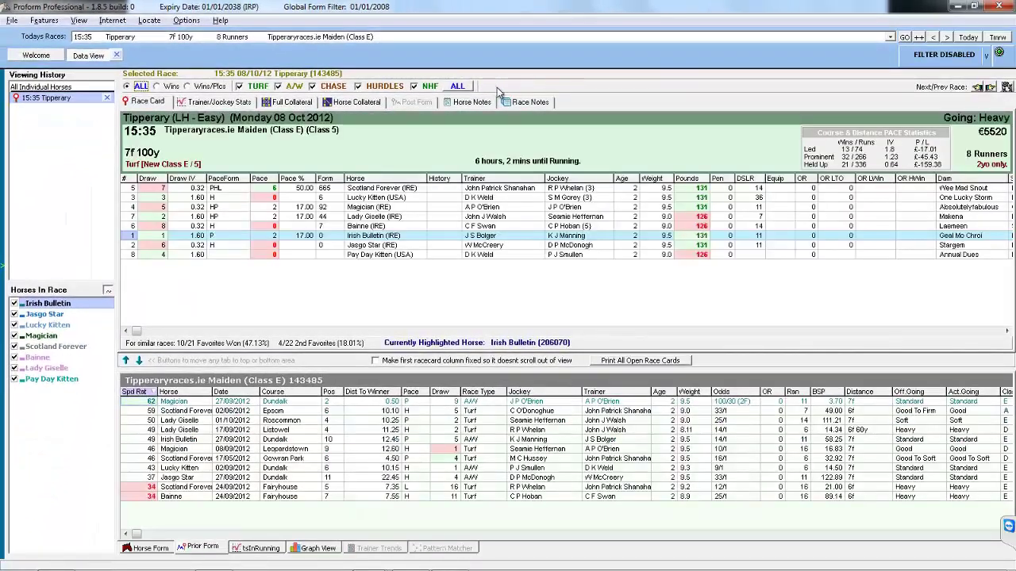